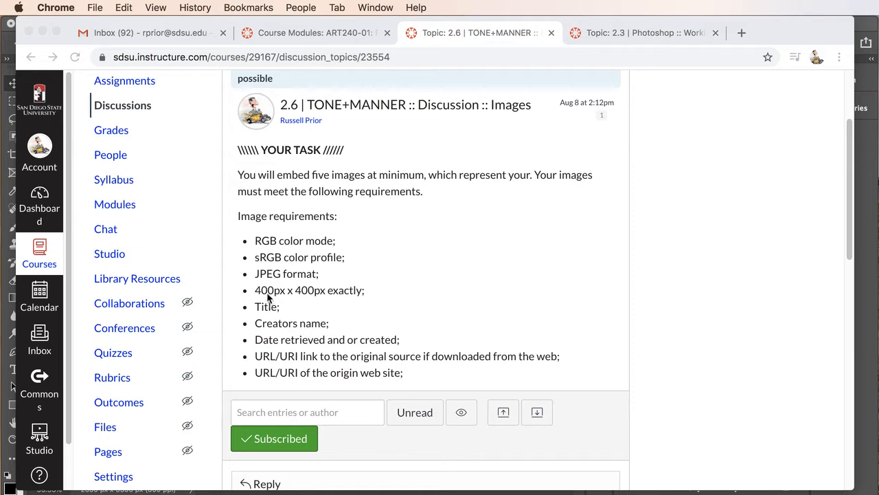
Switch from the assignment page in Chrome to the exercise-01-images.psd document in Photoshop
{"action": "left_click", "coordinate": [376, 291]}
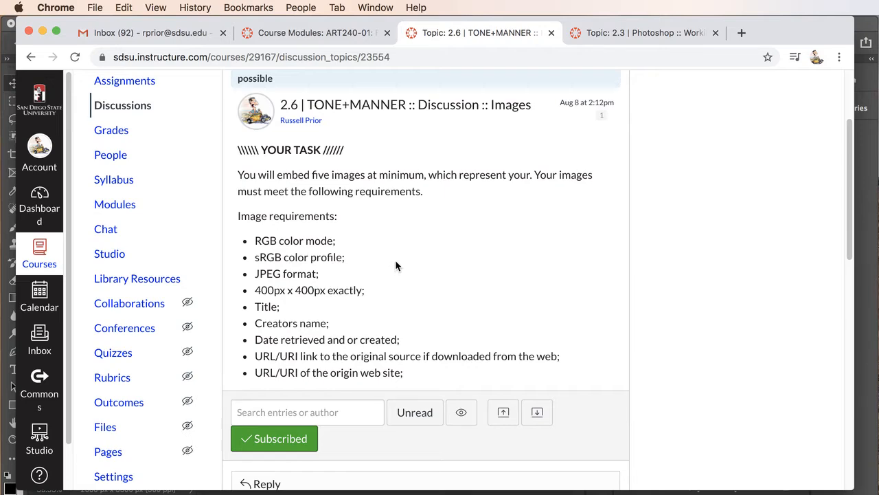
{"action": "left_click", "coordinate": [42, 31]}
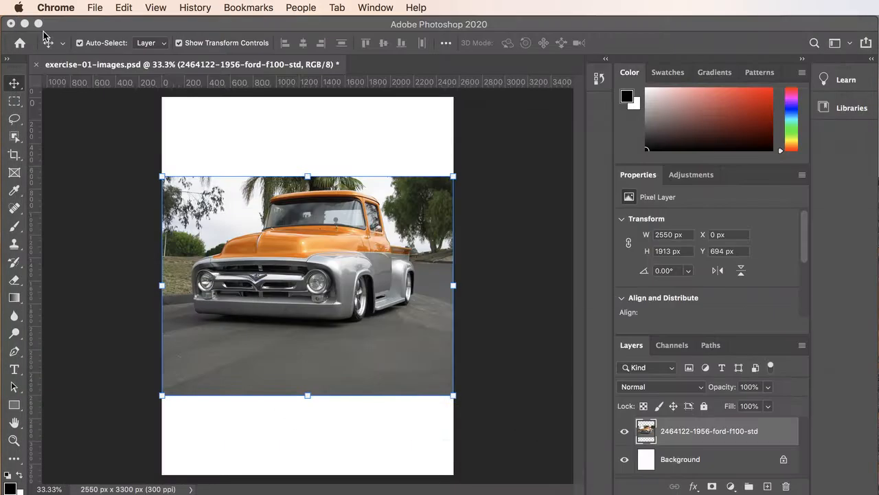
{"action": "left_click", "coordinate": [376, 225]}
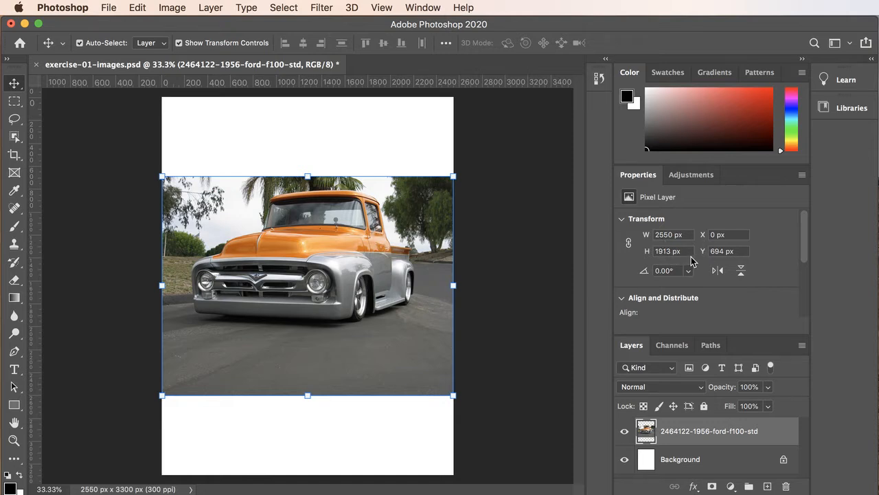
Move the truck layer down and left to about X -215 px, Y 809 px, partly off the canvas
{"action": "left_click", "coordinate": [630, 244]}
{"action": "left_click", "coordinate": [632, 244]}
{"action": "left_click_drag", "start_coordinate": [311, 283], "coordinate": [289, 299]}
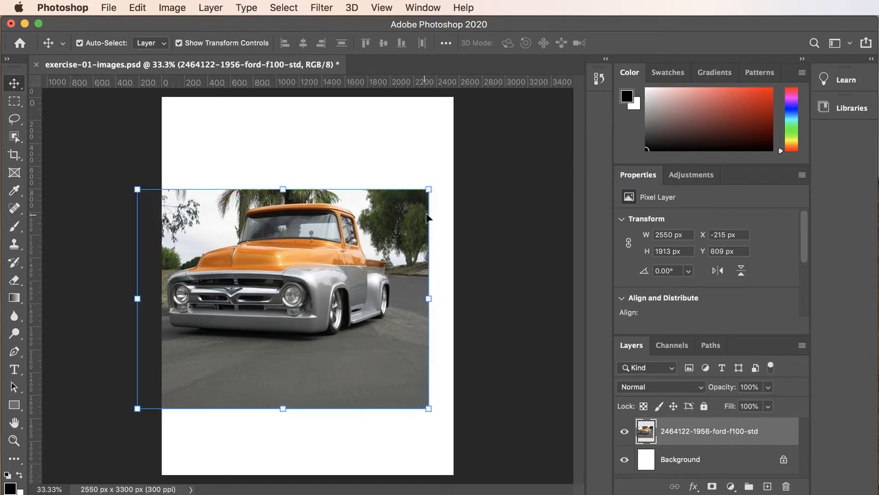
Try scaling the truck layer proportionally to about 86% from its upper-right corner and undo the scaling
{"action": "left_click_drag", "start_coordinate": [429, 188], "coordinate": [392, 222]}
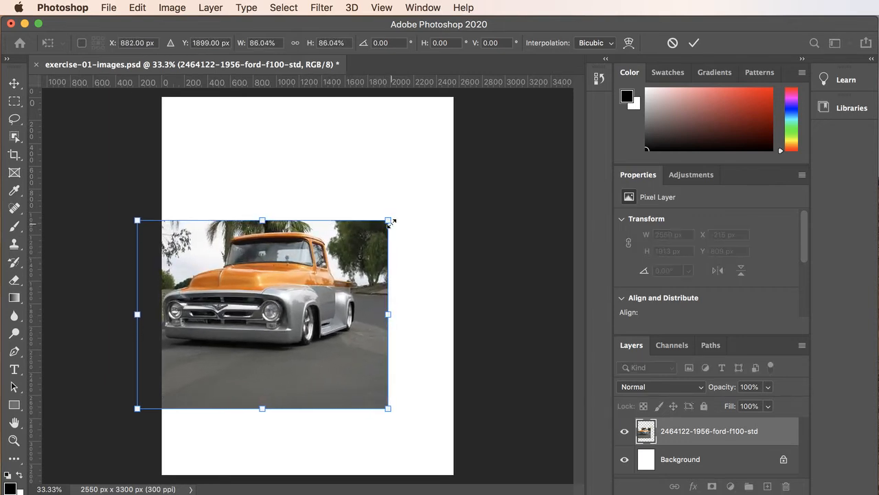
{"action": "left_click", "coordinate": [136, 8]}
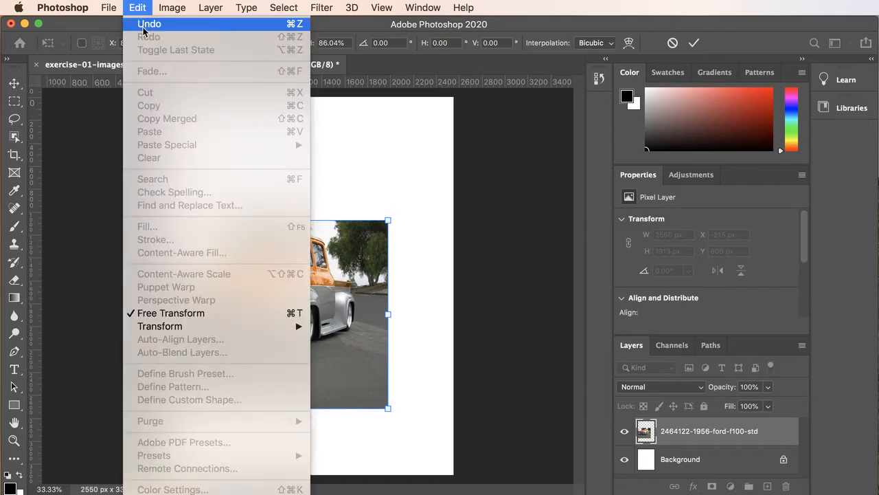
{"action": "left_click", "coordinate": [142, 28]}
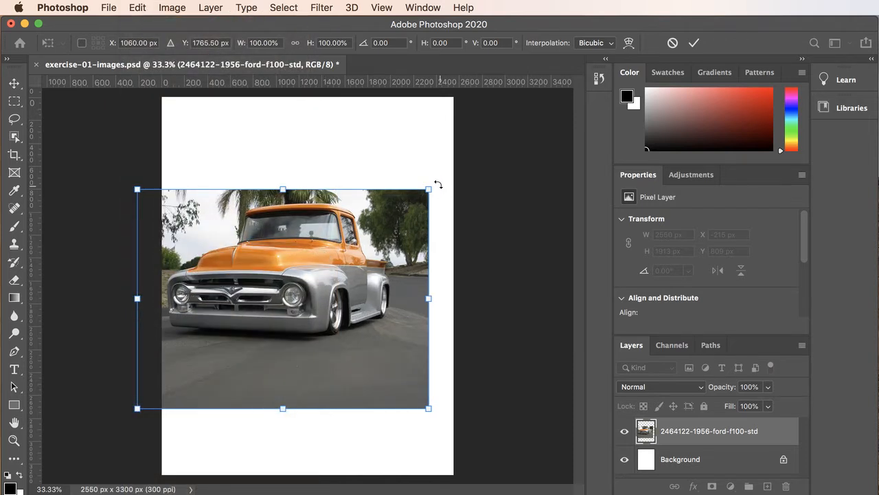
Try rotating the truck layer about 22° and scaling it around its centre to about 62%, undoing each change
{"action": "left_click_drag", "start_coordinate": [437, 184], "coordinate": [422, 271]}
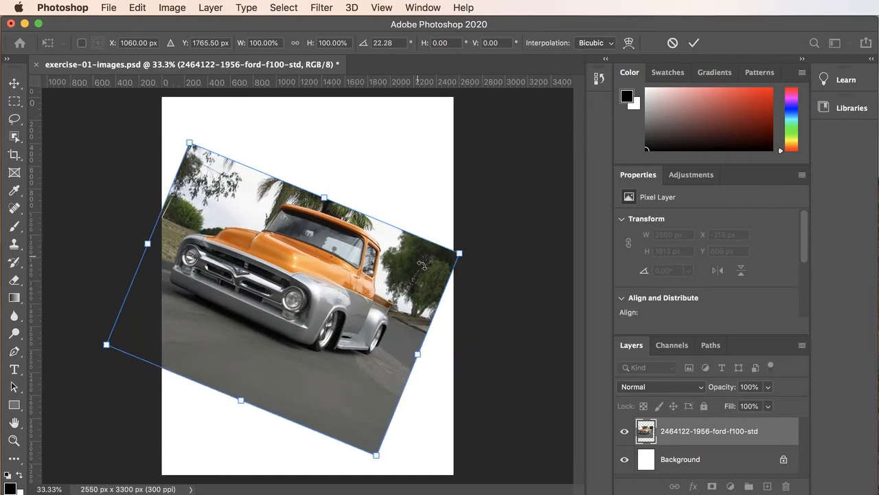
{"action": "left_click", "coordinate": [137, 7]}
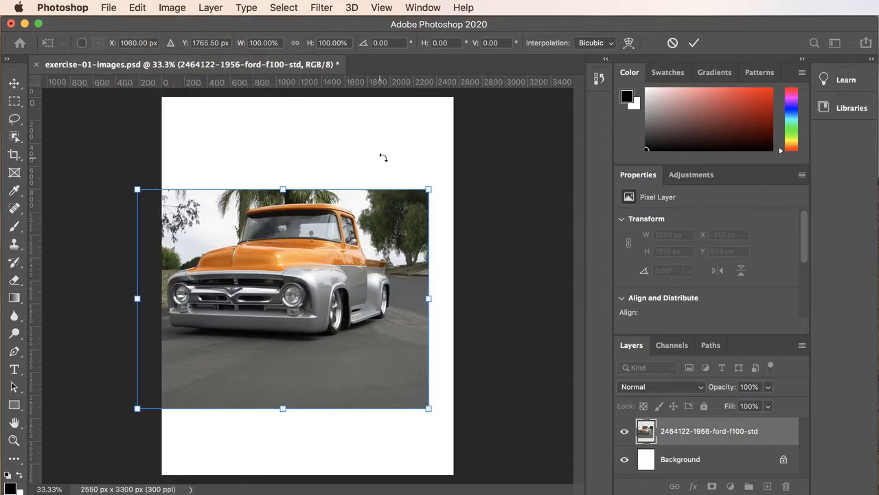
{"action": "left_click_drag", "start_coordinate": [430, 190], "coordinate": [373, 229]}
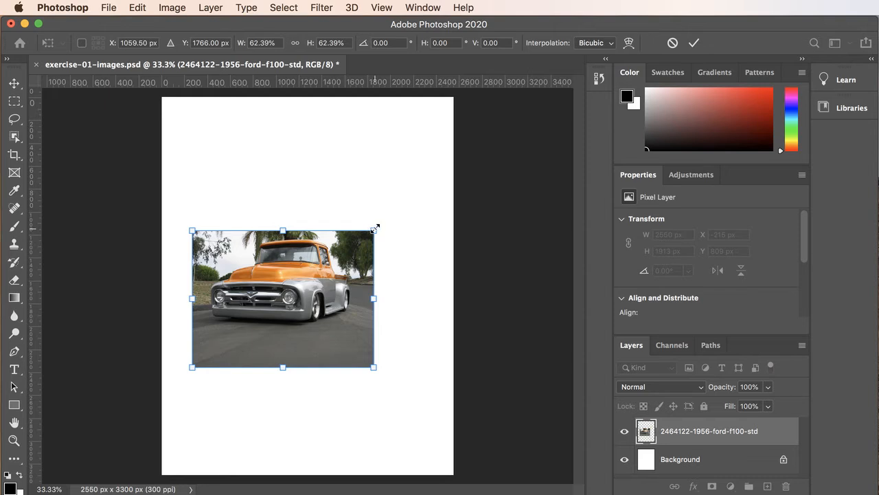
{"action": "key", "text": "super+z"}
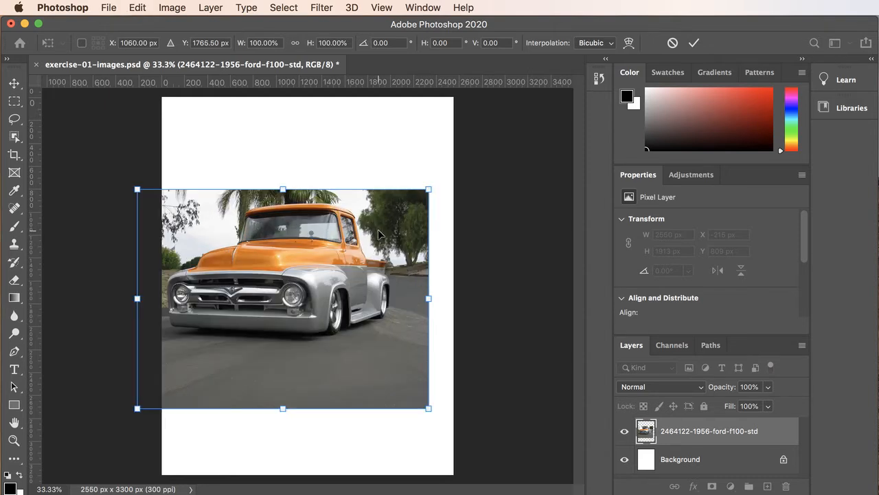
Move the truck layer to X 0 px, Y 641 px, flush with both canvas sides, and apply the transform
{"action": "left_click_drag", "start_coordinate": [371, 233], "coordinate": [393, 213]}
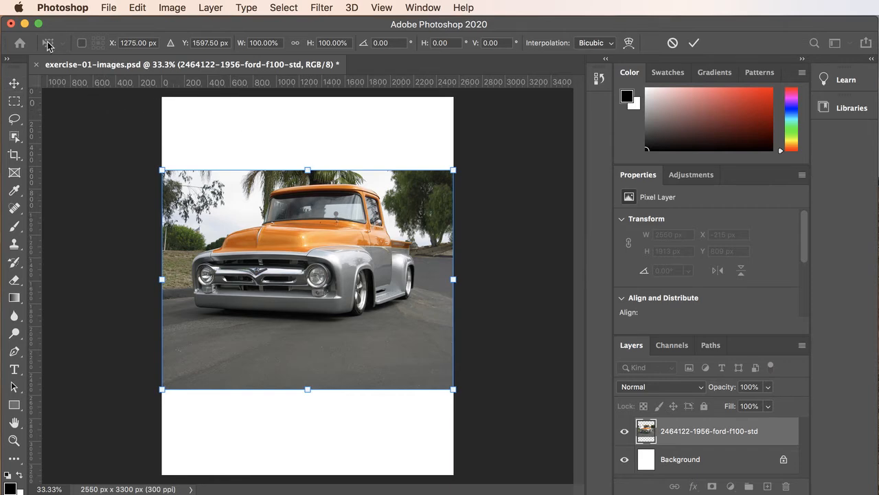
{"action": "left_click", "coordinate": [138, 8]}
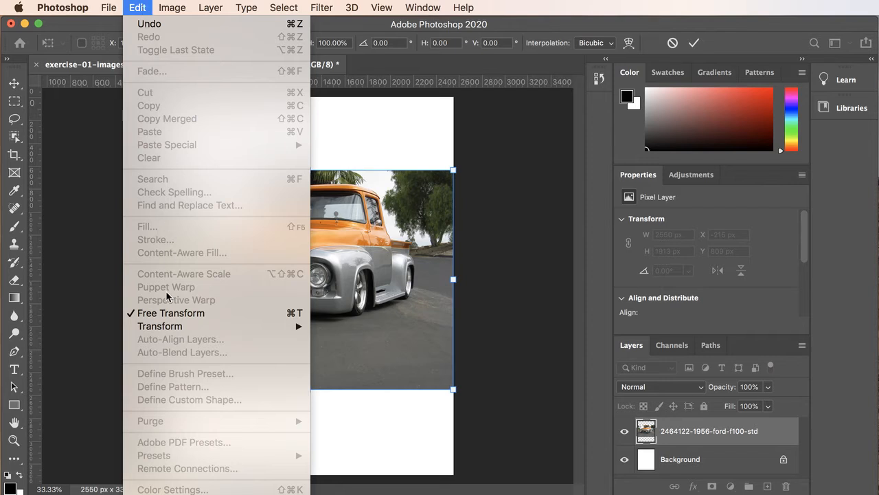
{"action": "mouse_move", "coordinate": [169, 331]}
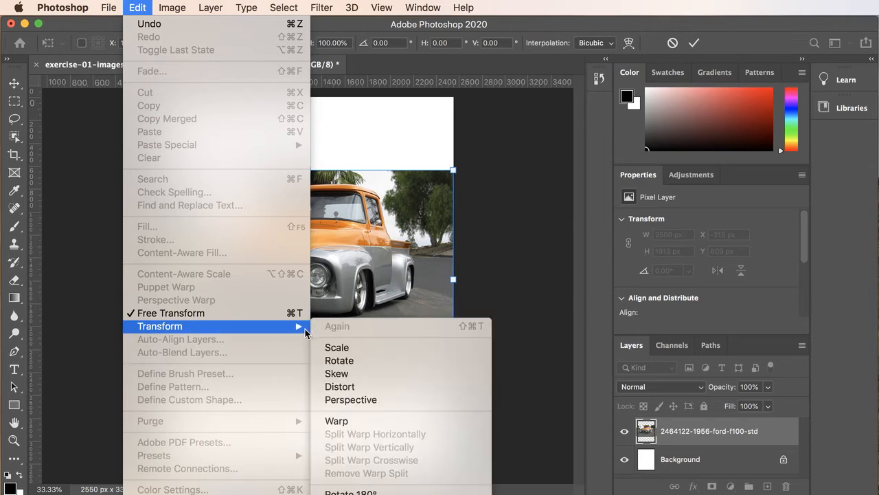
{"action": "left_click", "coordinate": [348, 405]}
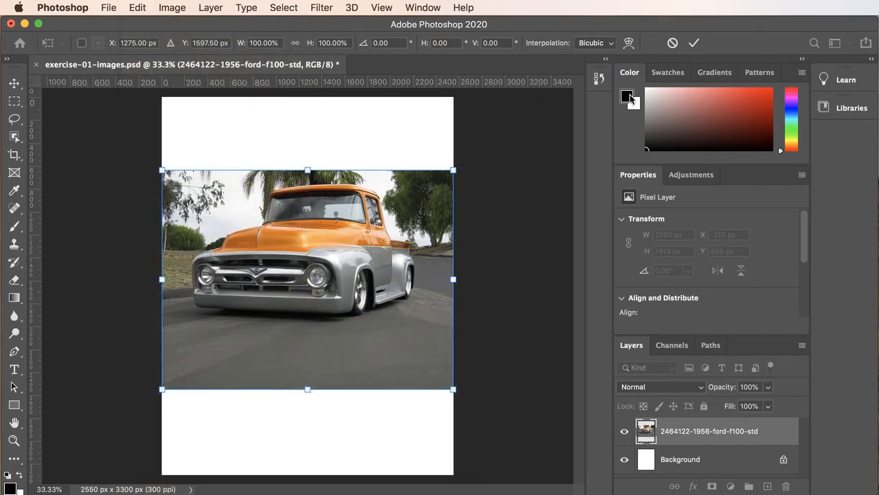
{"action": "left_click", "coordinate": [694, 45]}
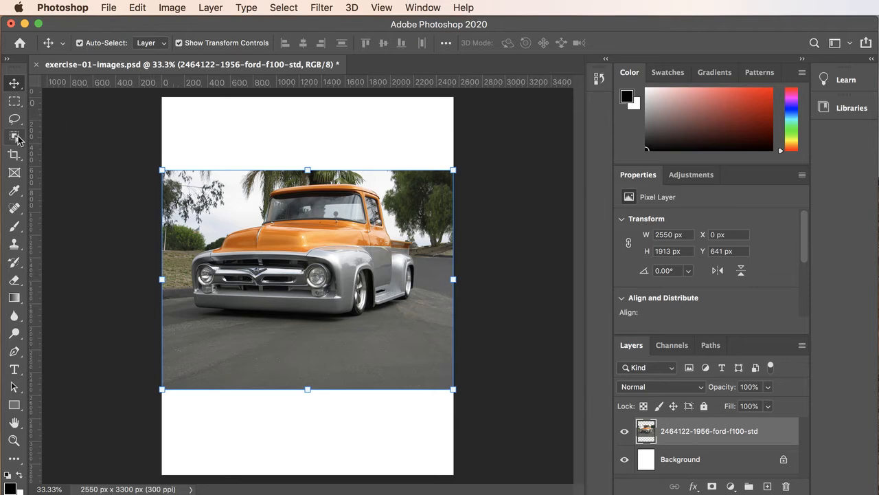
{"action": "left_click", "coordinate": [13, 157]}
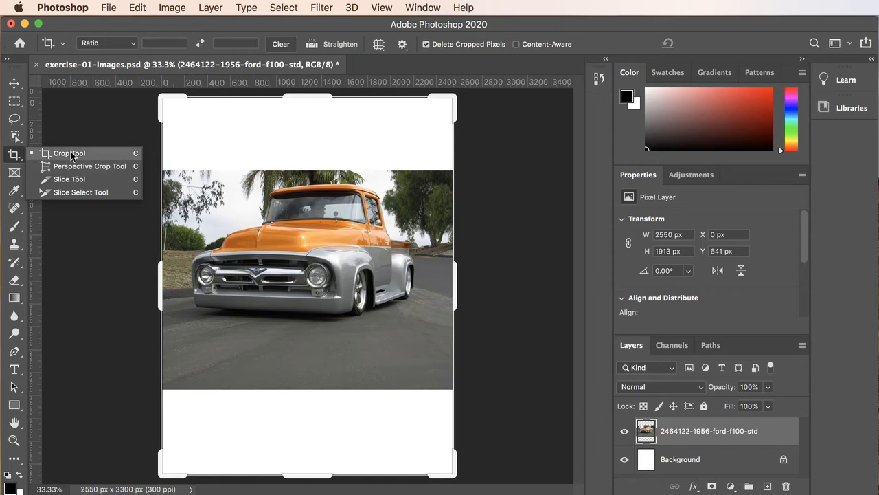
{"action": "left_click", "coordinate": [71, 154]}
{"action": "left_click", "coordinate": [13, 85]}
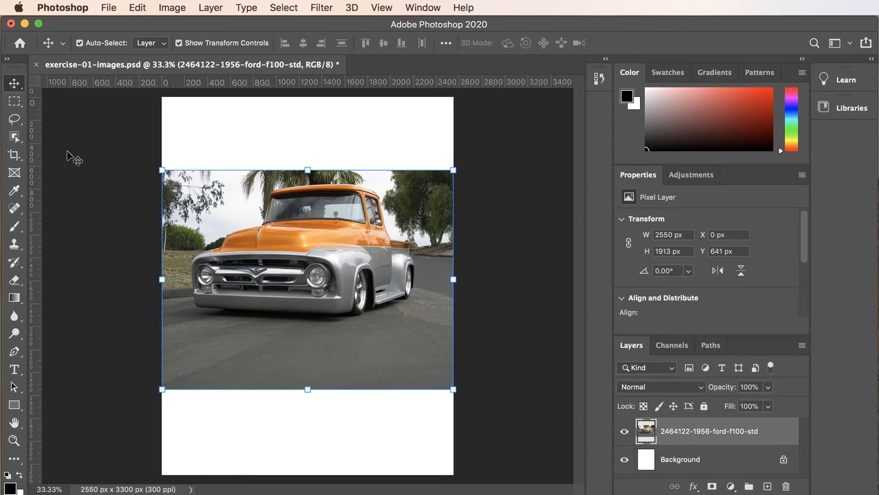
Set the Rectangular Marquee tool's style to Normal and discard a trial 400 × 400 px selection near the canvas's lower-left
{"action": "left_click", "coordinate": [17, 102]}
{"action": "left_click", "coordinate": [16, 102]}
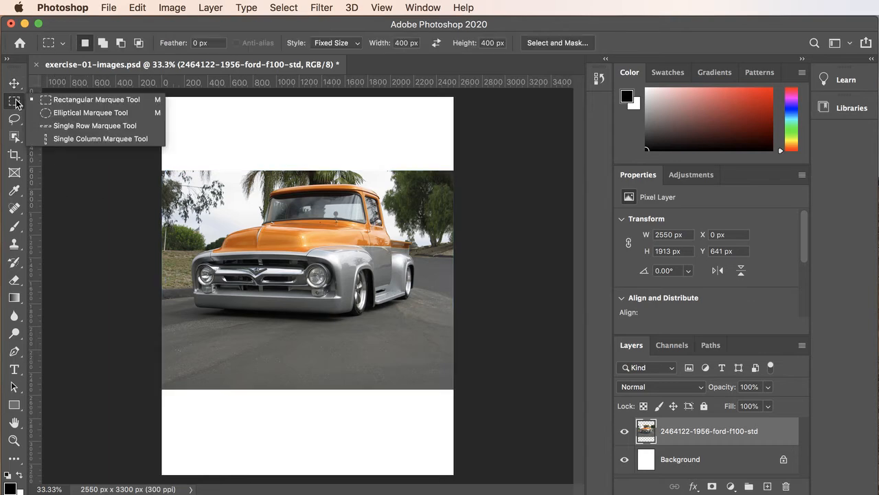
{"action": "left_click", "coordinate": [72, 104]}
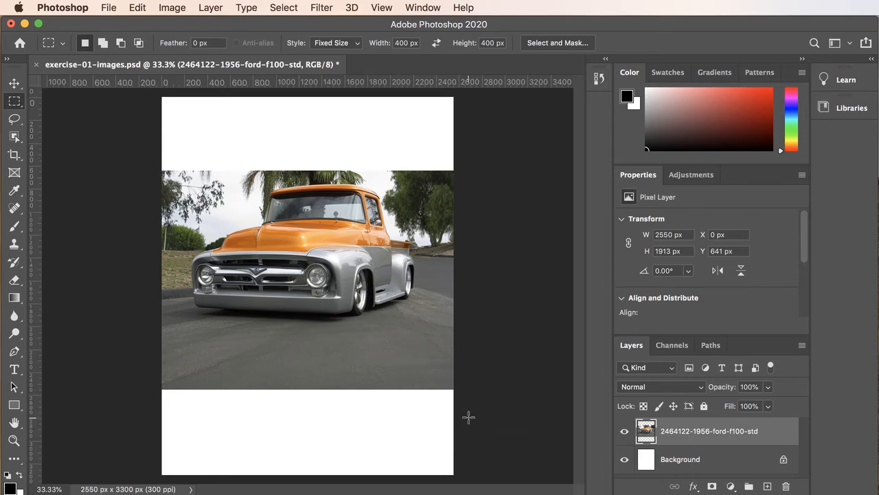
{"action": "left_click_drag", "start_coordinate": [467, 417], "coordinate": [148, 384]}
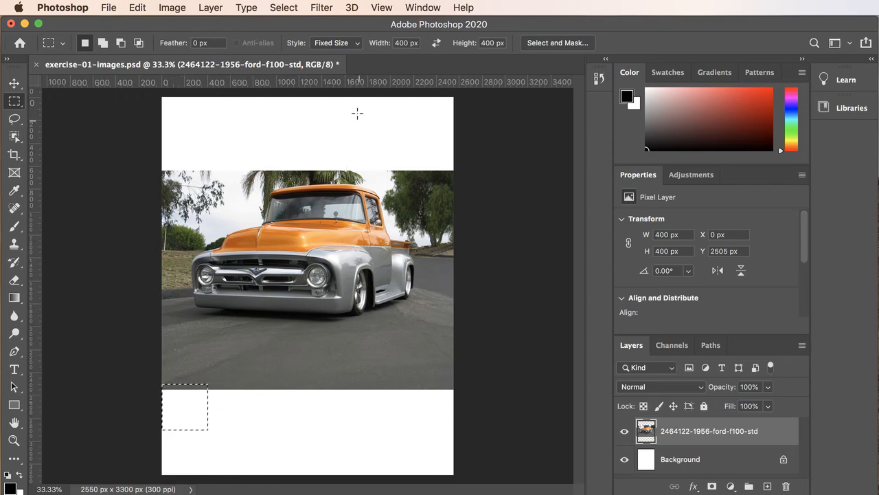
{"action": "left_click", "coordinate": [357, 44]}
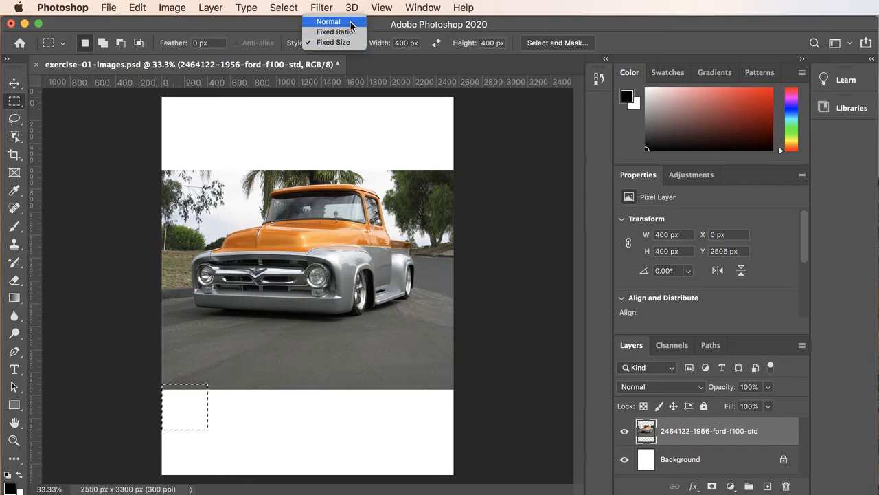
{"action": "left_click", "coordinate": [352, 26]}
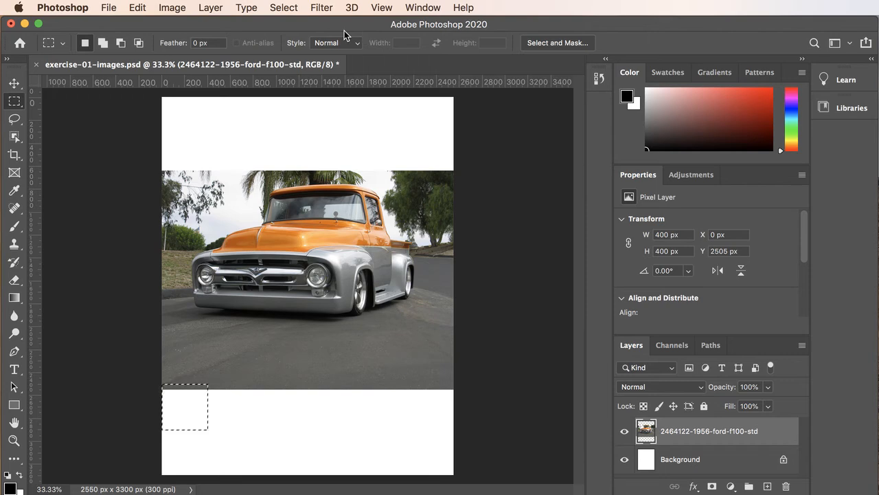
{"action": "key", "text": "super+d"}
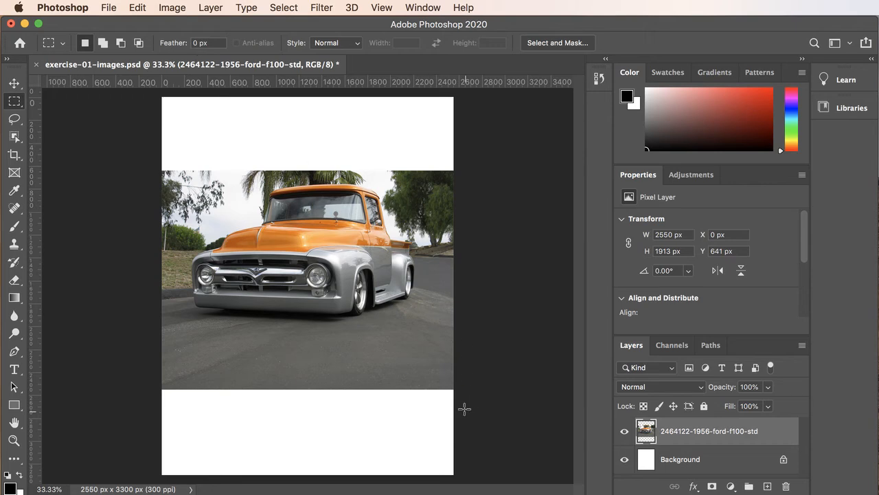
Delete the bottom strip of the truck image using a full-width rectangular selection about 636 px high, and deselect
{"action": "left_click_drag", "start_coordinate": [455, 408], "coordinate": [147, 335]}
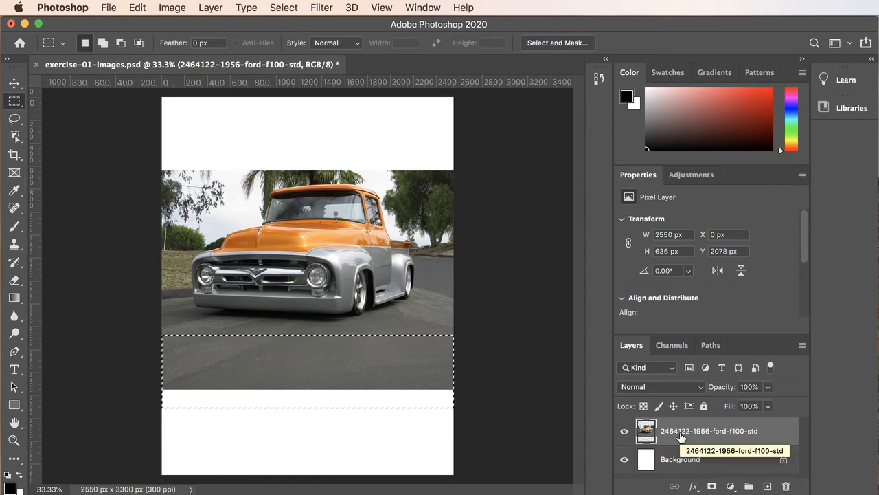
{"action": "key", "text": "Delete"}
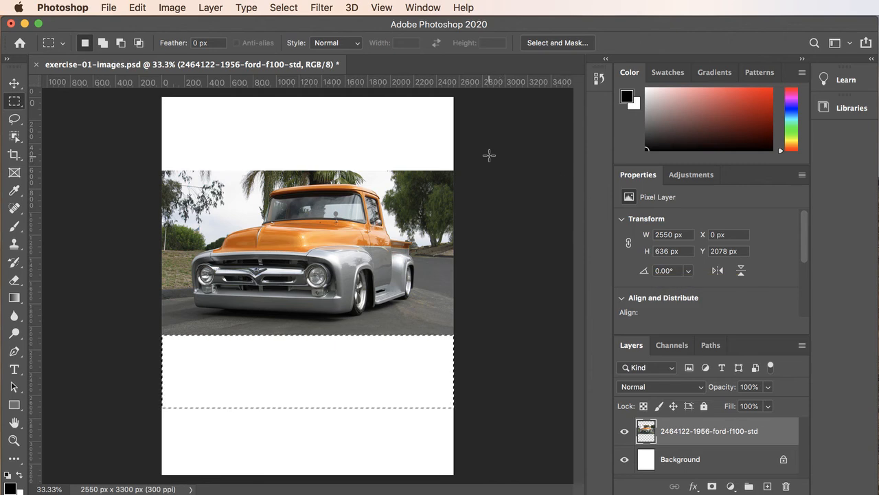
{"action": "left_click", "coordinate": [506, 183]}
Delete a vertical strip about 270 px wide from the truck image's right edge and one about 186 px wide from its left edge
{"action": "left_click_drag", "start_coordinate": [453, 149], "coordinate": [423, 372]}
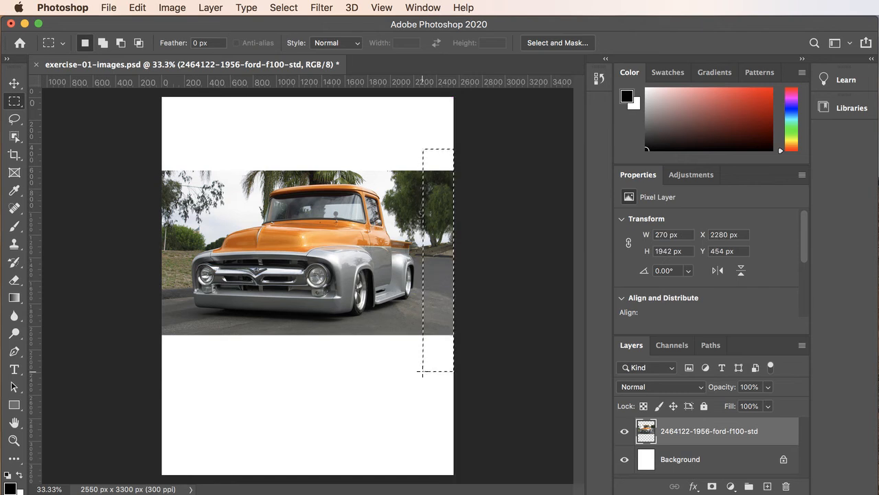
{"action": "key", "text": "Delete"}
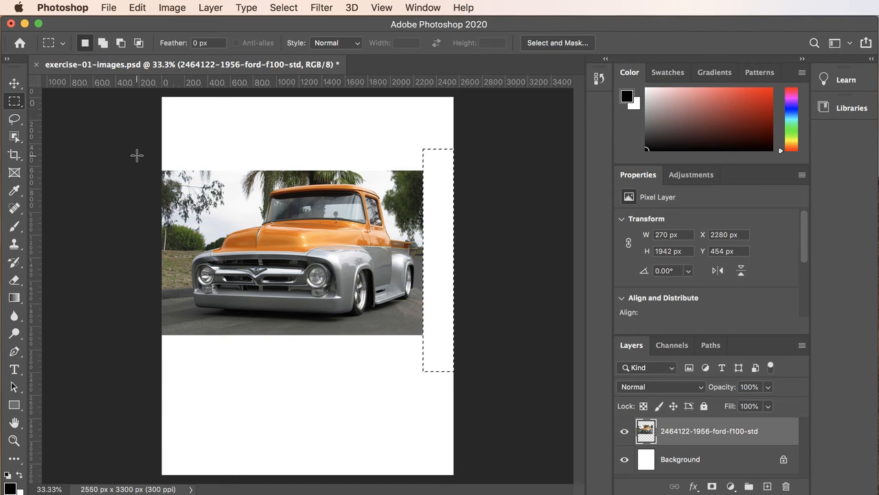
{"action": "left_click_drag", "start_coordinate": [137, 155], "coordinate": [182, 355]}
{"action": "key", "text": "Delete"}
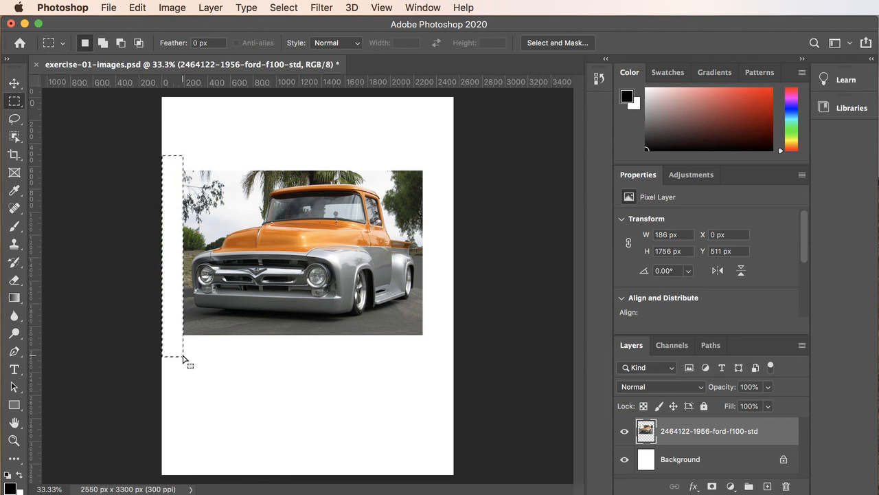
Clear the marquee selection and select the truck layer with the Move tool, with transform controls shown
{"action": "left_click", "coordinate": [14, 83]}
{"action": "key", "text": "ctrl+d"}
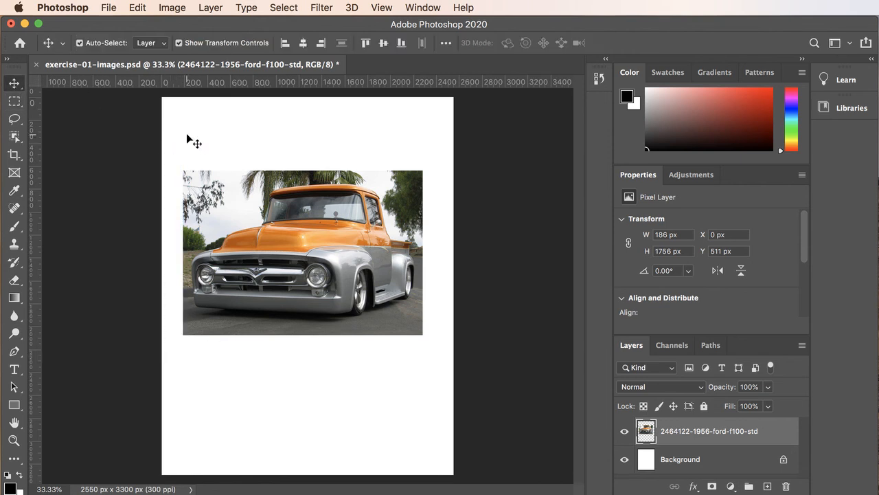
{"action": "key", "text": "ctrl+z"}
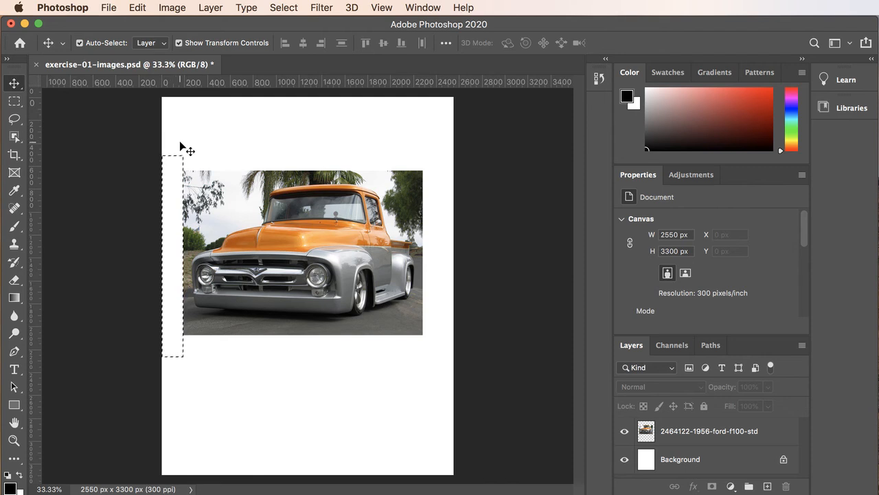
{"action": "key", "text": "ctrl+d"}
{"action": "left_click", "coordinate": [232, 195]}
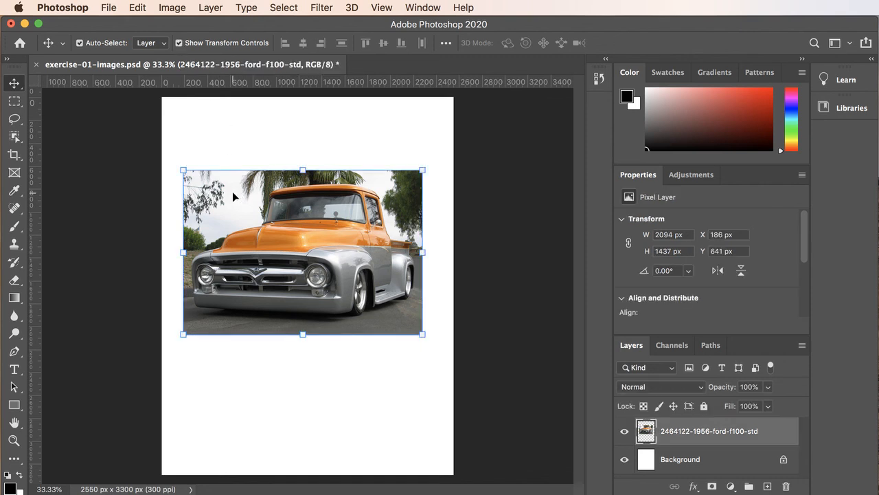
{"action": "left_click", "coordinate": [179, 44]}
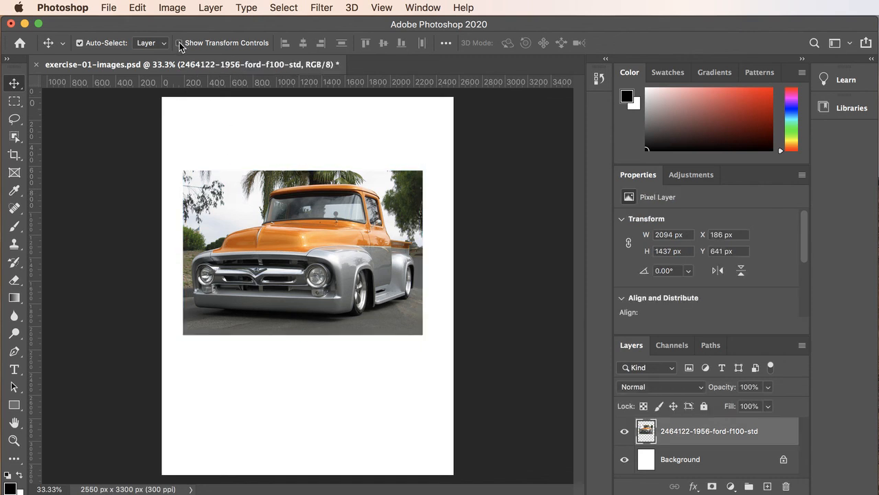
{"action": "left_click", "coordinate": [180, 43]}
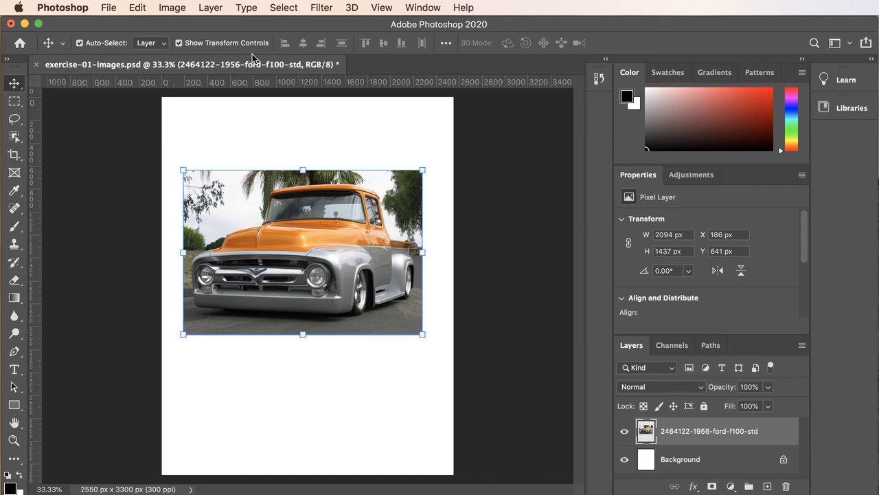